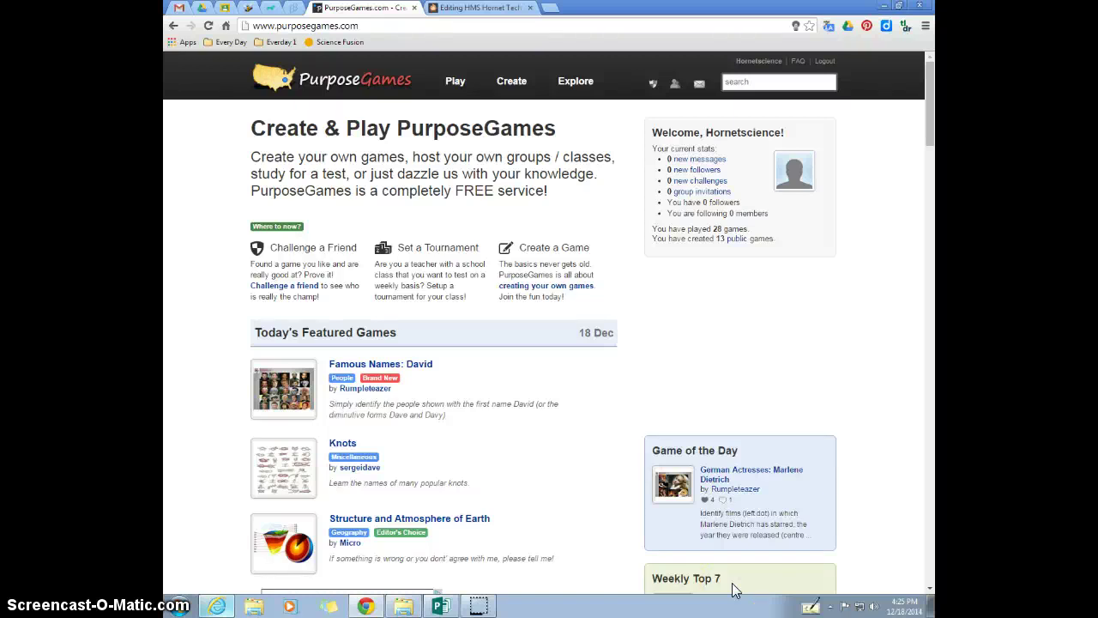
- Go to the Create page listing game, playlist and challenge options
left_click(515, 89)
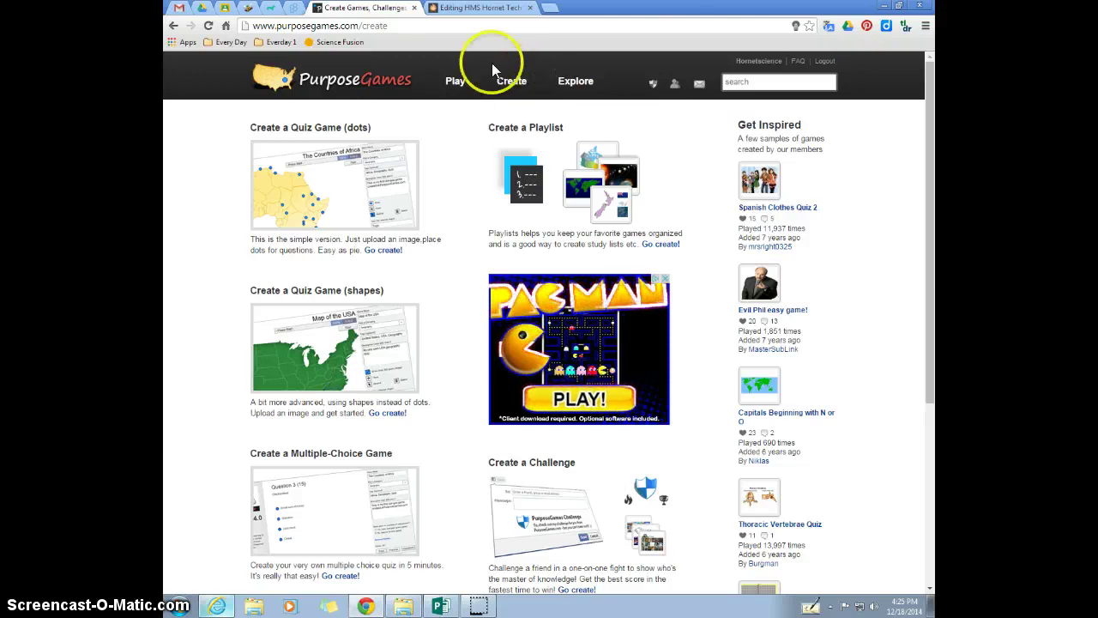
- Create the public Science playlist 'Semester Exam Playlist' with description 'skdfjal', ready for adding games
left_click(529, 186)
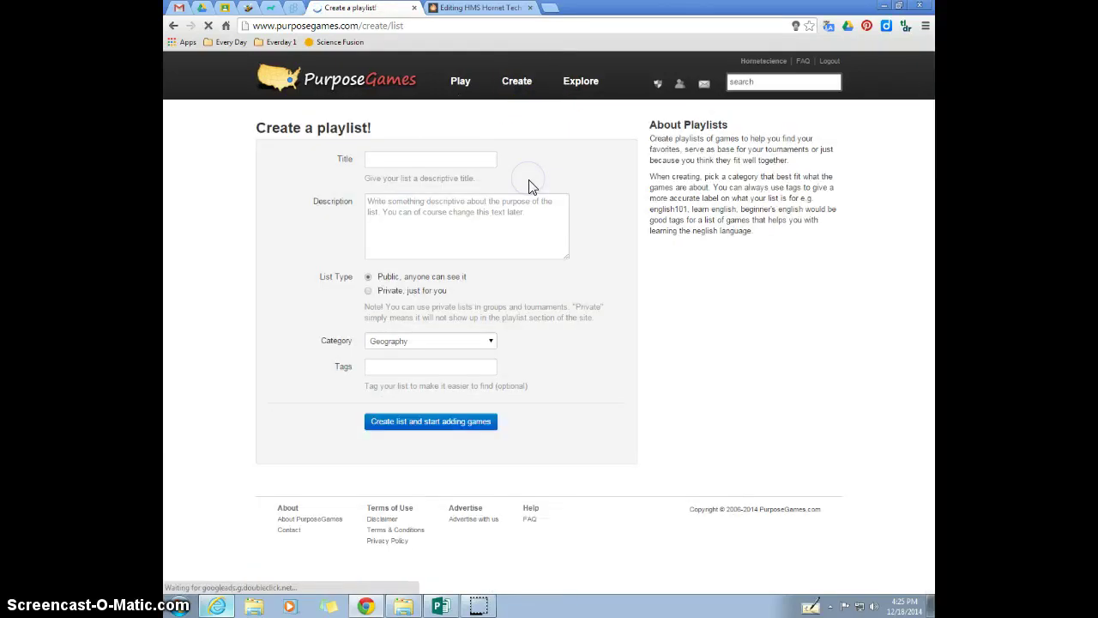
left_click(456, 158)
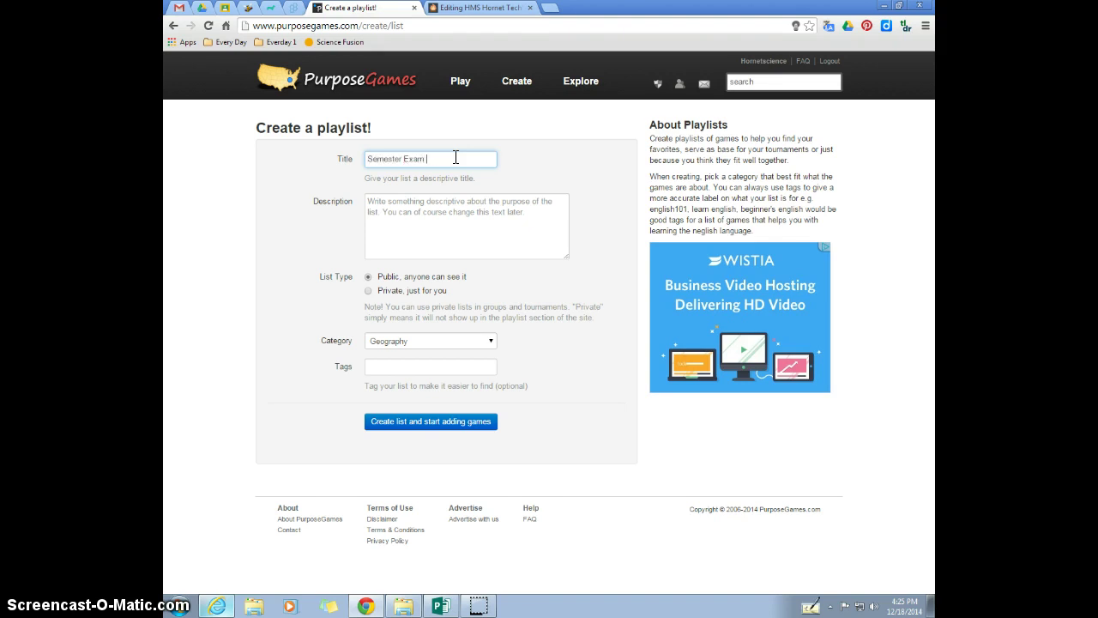
key("Tab")
type("skdfjal")
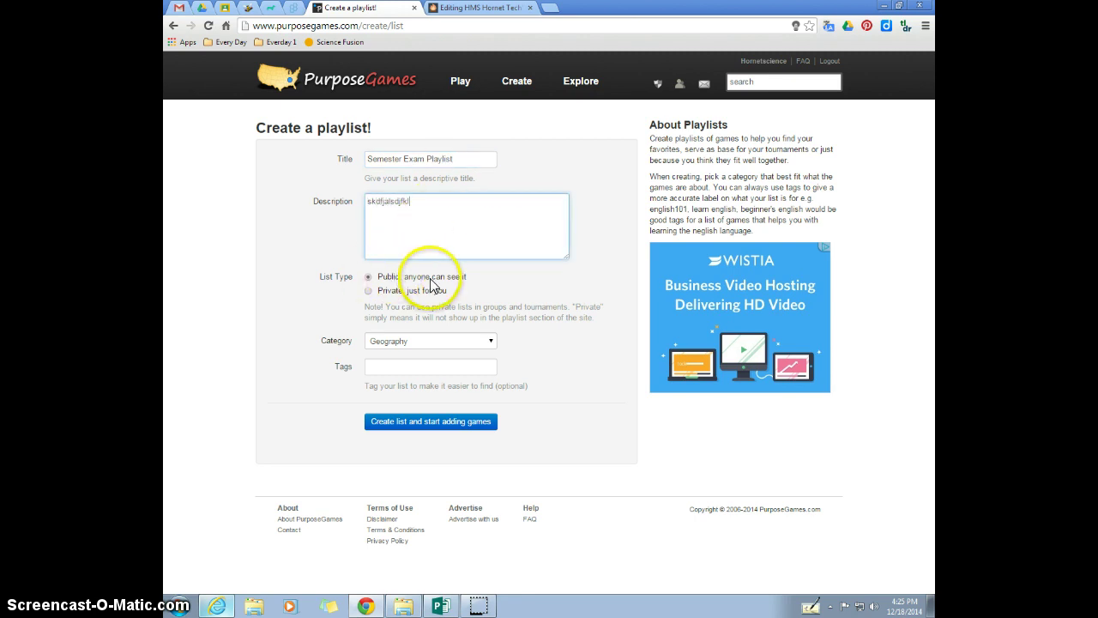
left_click(390, 346)
left_click(403, 390)
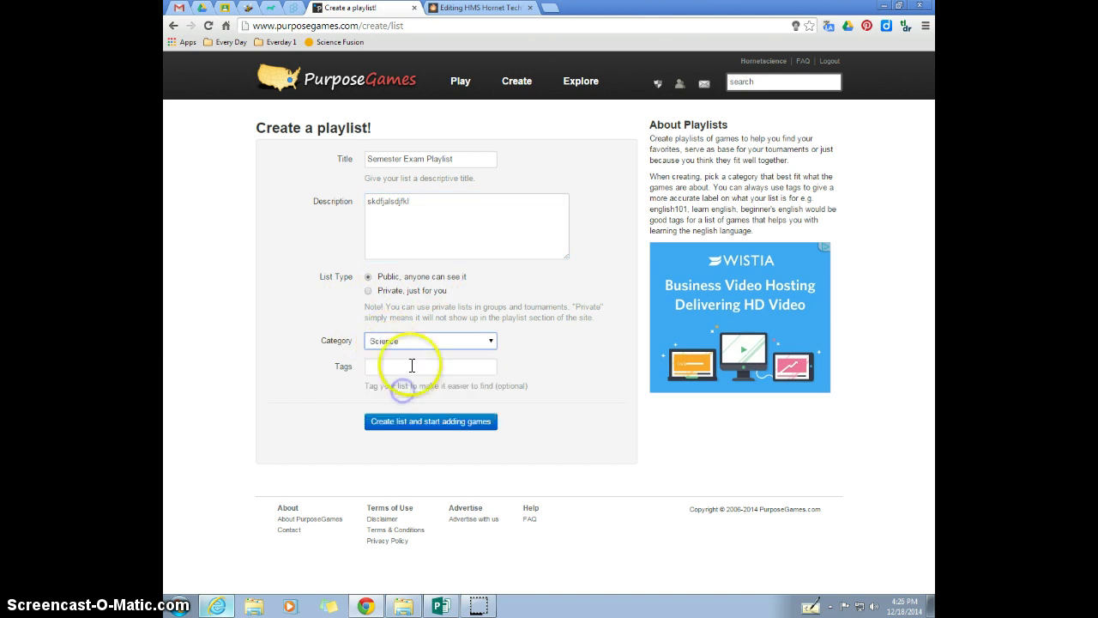
left_click(405, 365)
left_click(444, 421)
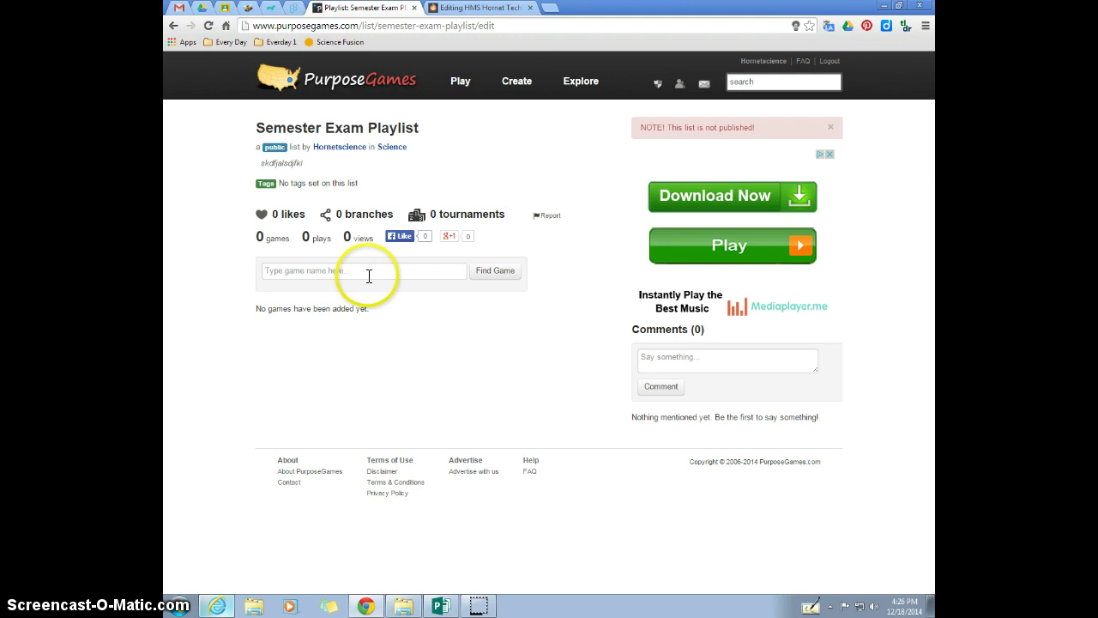
- Search for 'plant cell organelles' games and scroll through the 659 results
left_click(369, 276)
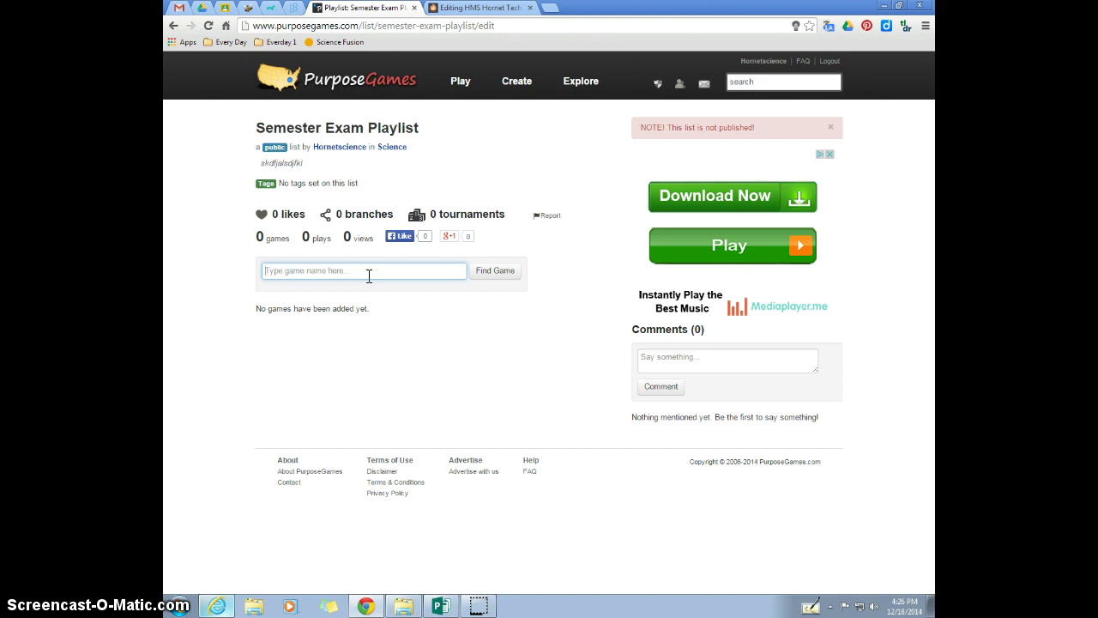
type("plant")
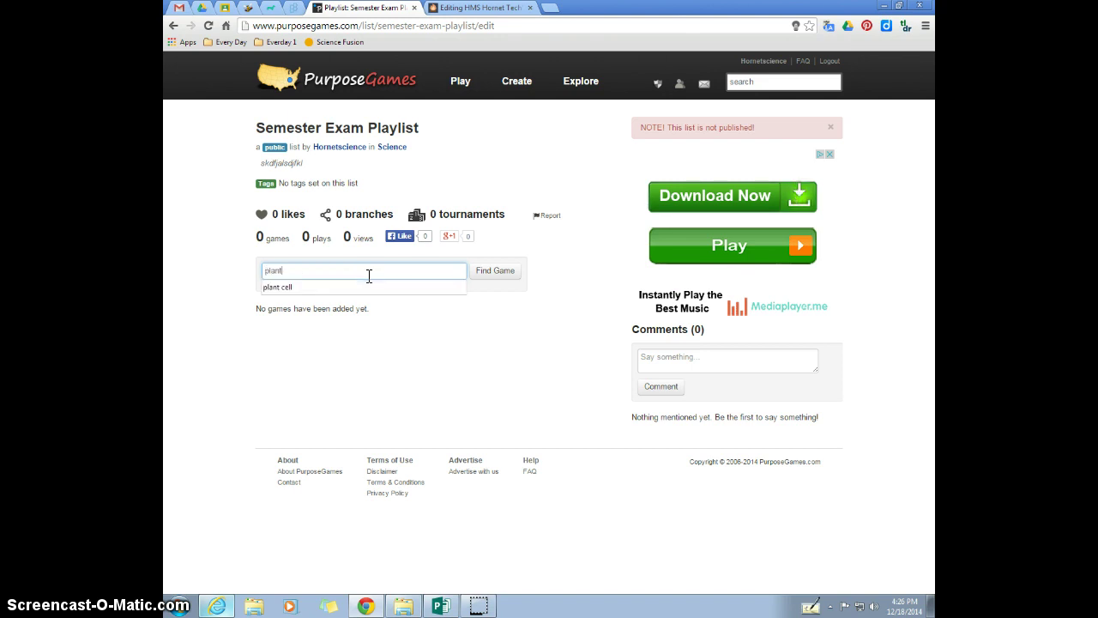
type(" cell organelles")
key("Return")
scroll(581, 337, "down", 3)
scroll(582, 337, "down", 9)
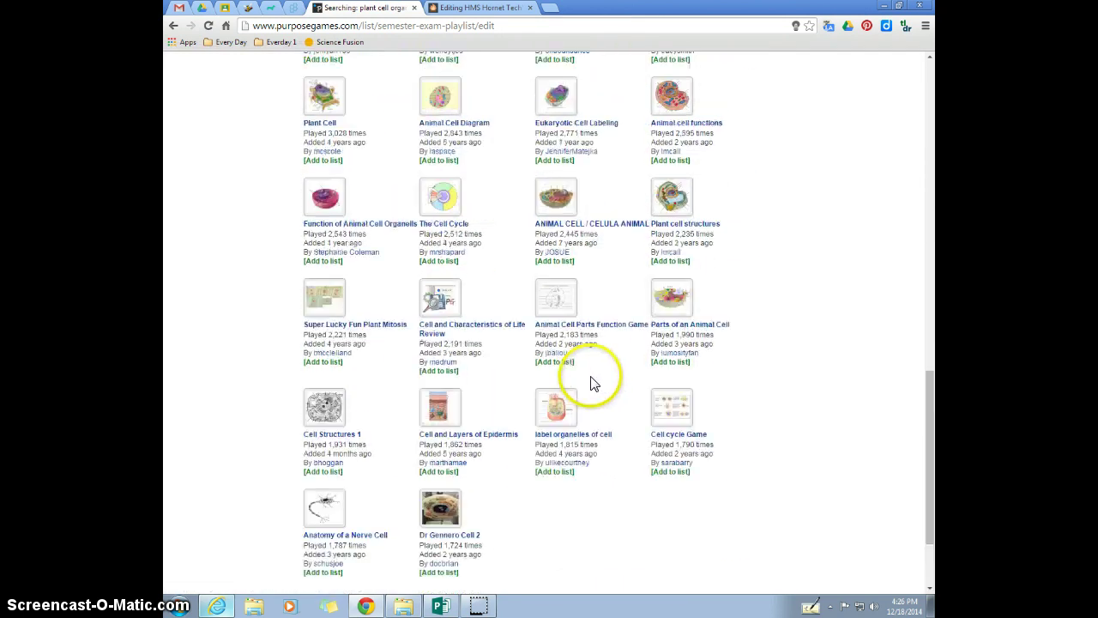
scroll(594, 377, "up", 4)
scroll(593, 383, "up", 10)
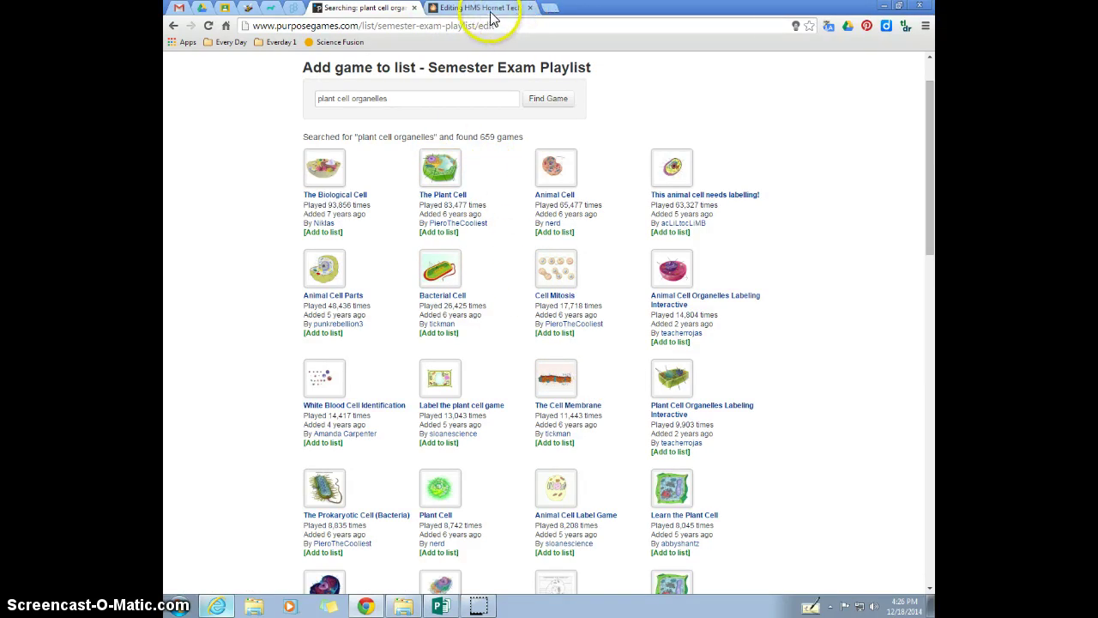
- In a fresh browser tab, search the web for 'purpose games' and reach the PurposeGames home page
left_click(530, 8)
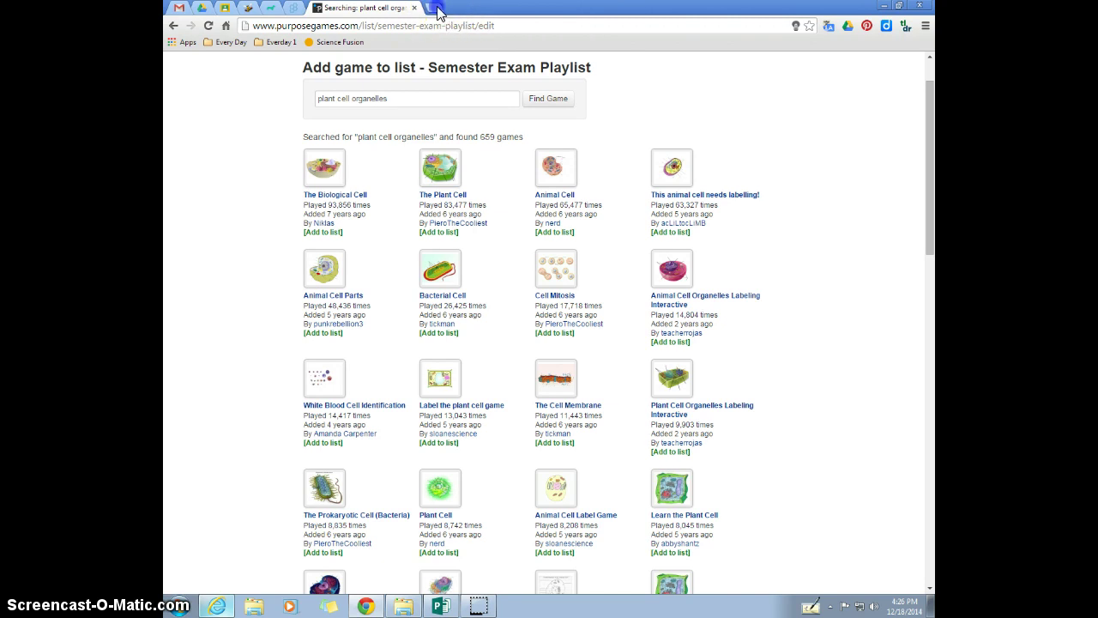
left_click(436, 9)
type("pur")
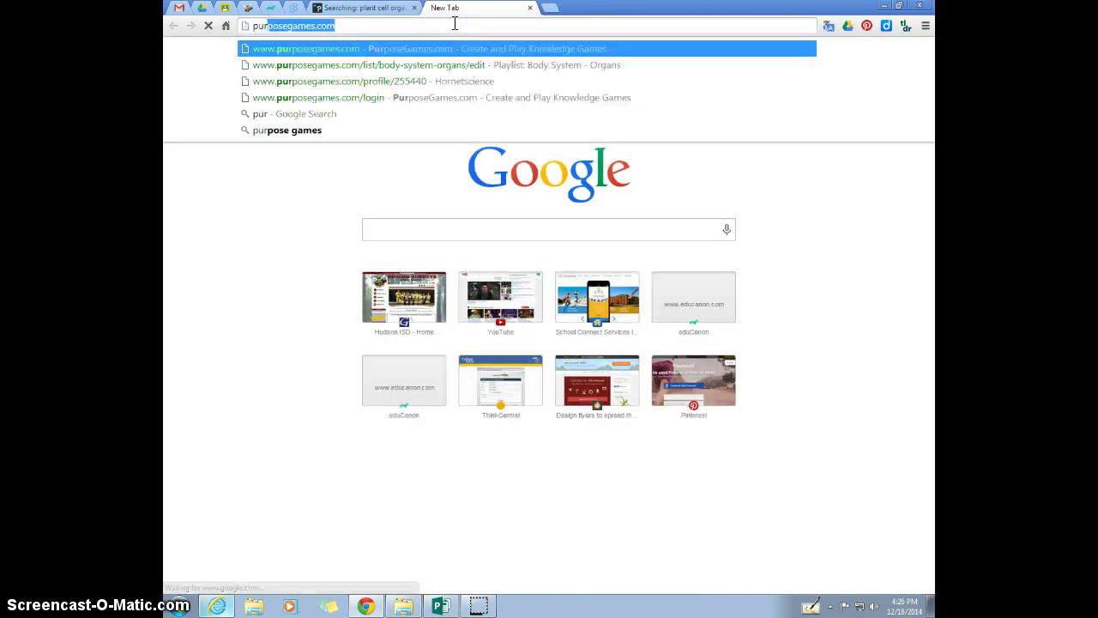
type("pose games")
key("Return")
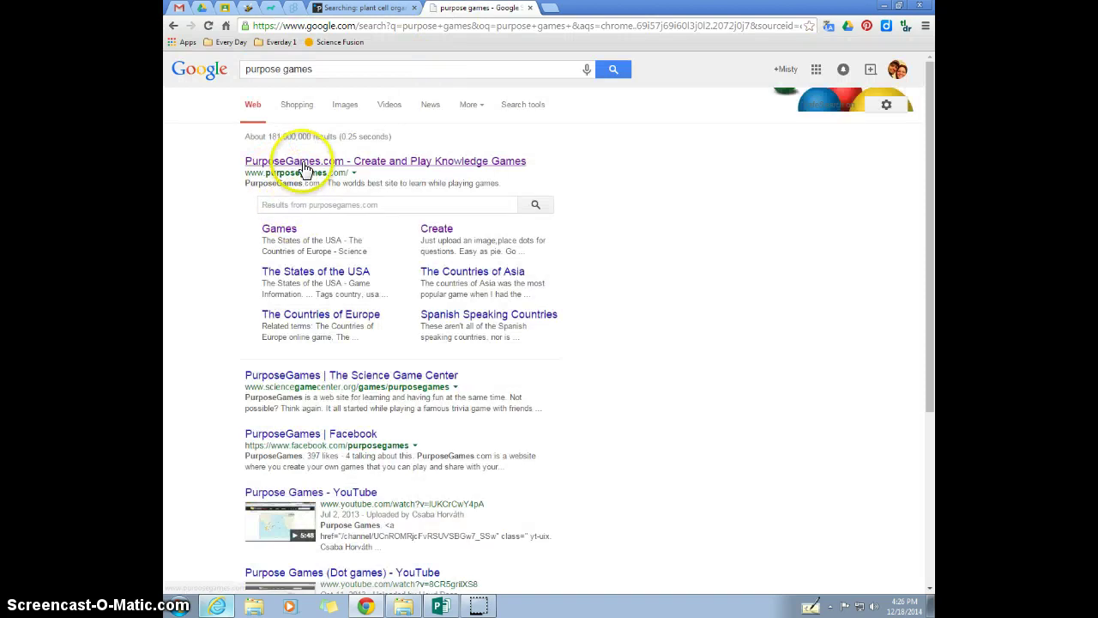
left_click(295, 163)
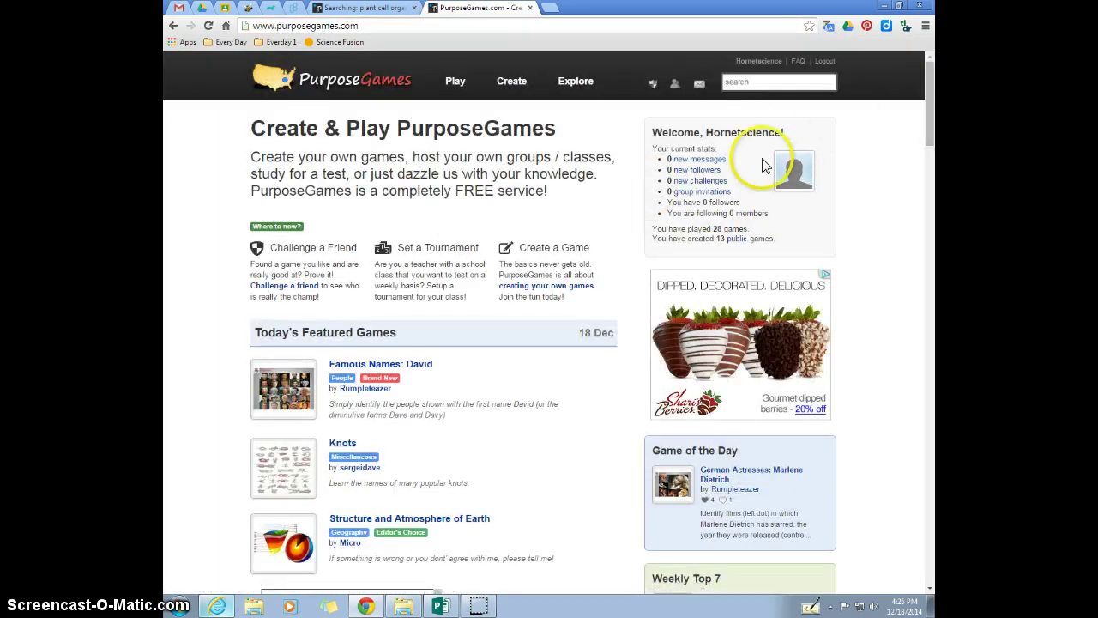
- From your profile's Games list, copy the 'Plant Cell Orrganelles TEST' game title
left_click(758, 62)
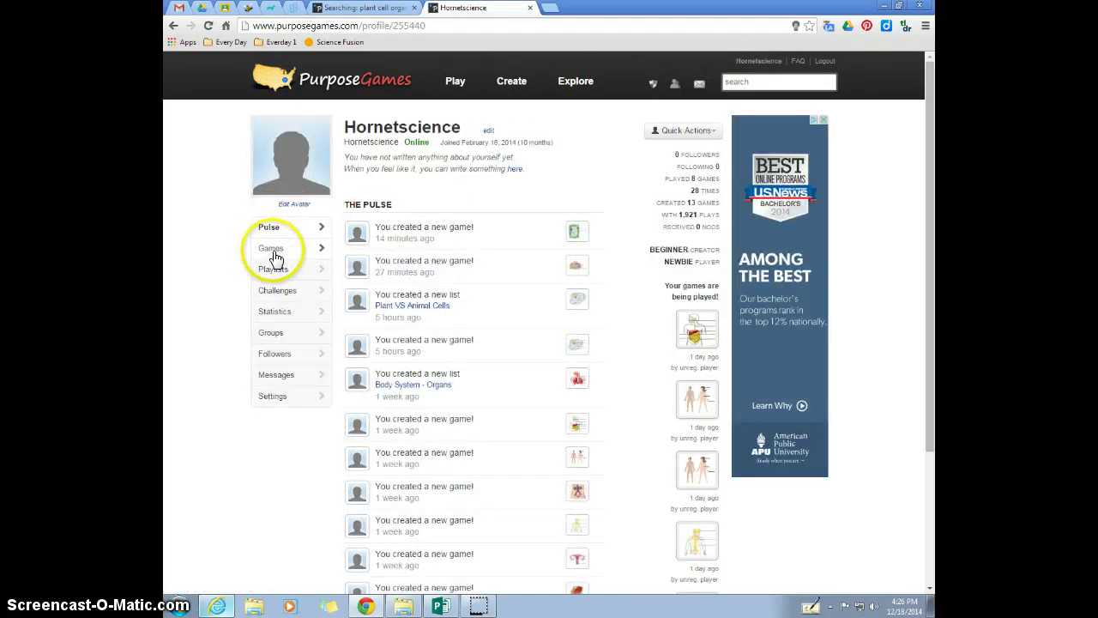
left_click(274, 249)
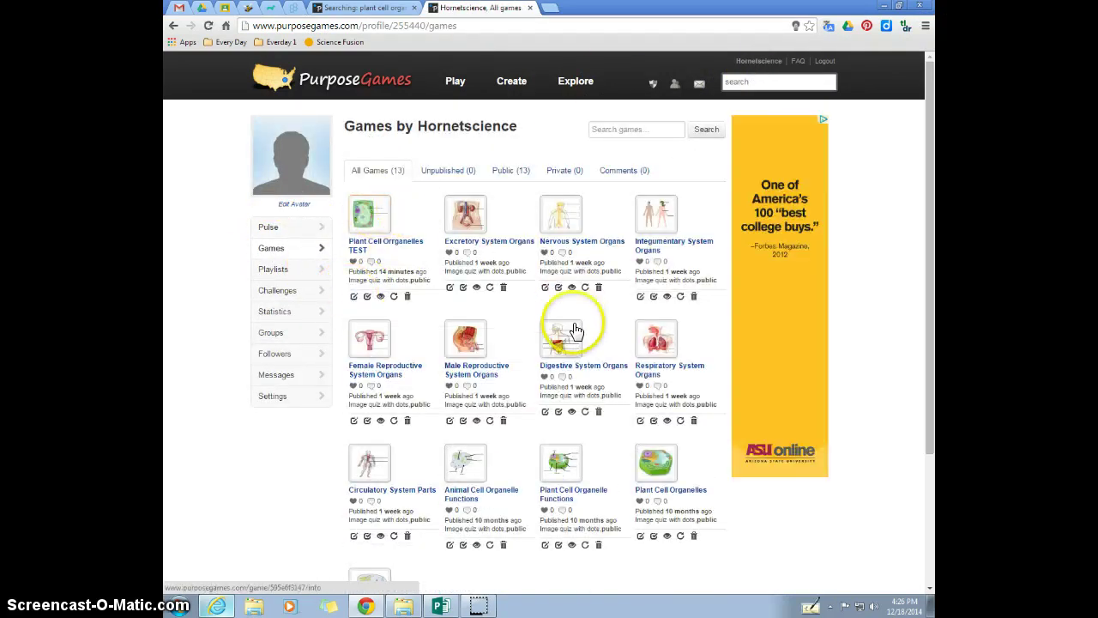
scroll(572, 319, "down", 3)
scroll(480, 446, "up", 3)
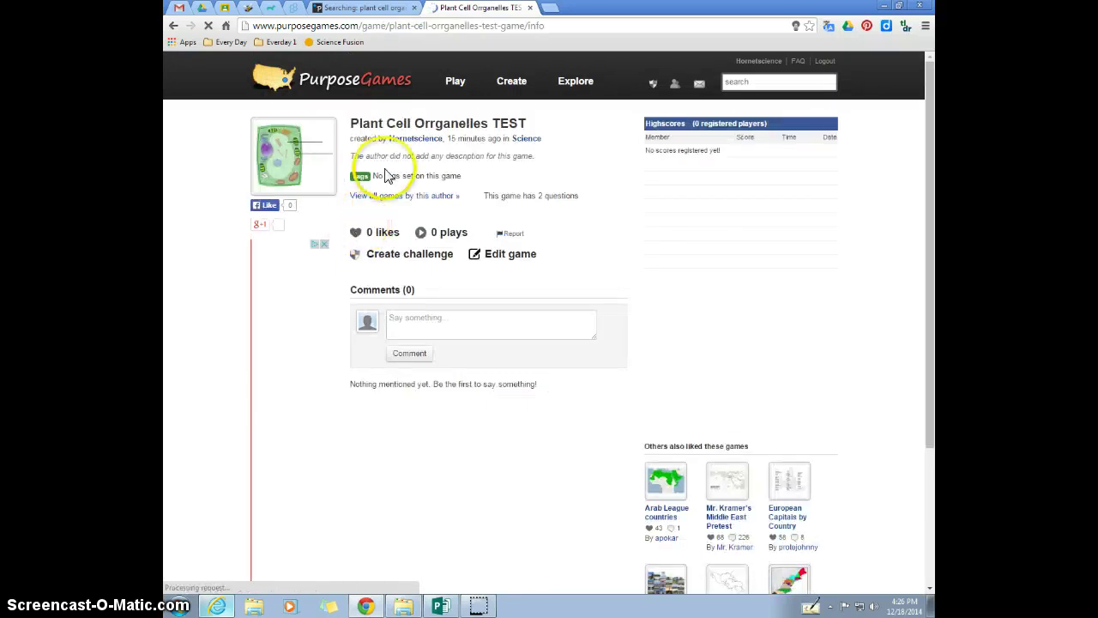
left_click_drag(350, 124, 521, 126)
right_click(448, 123)
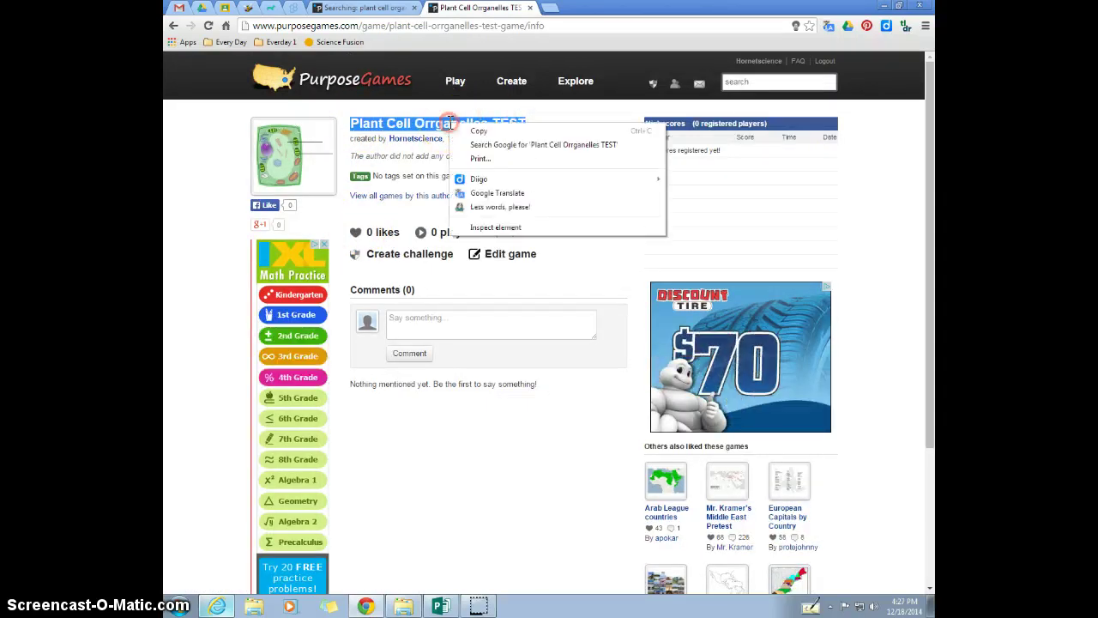
left_click(483, 131)
- Replace the search with the pasted 'Plant Cell Orrganelles TEST' title and add that game to the playlist
left_click(365, 8)
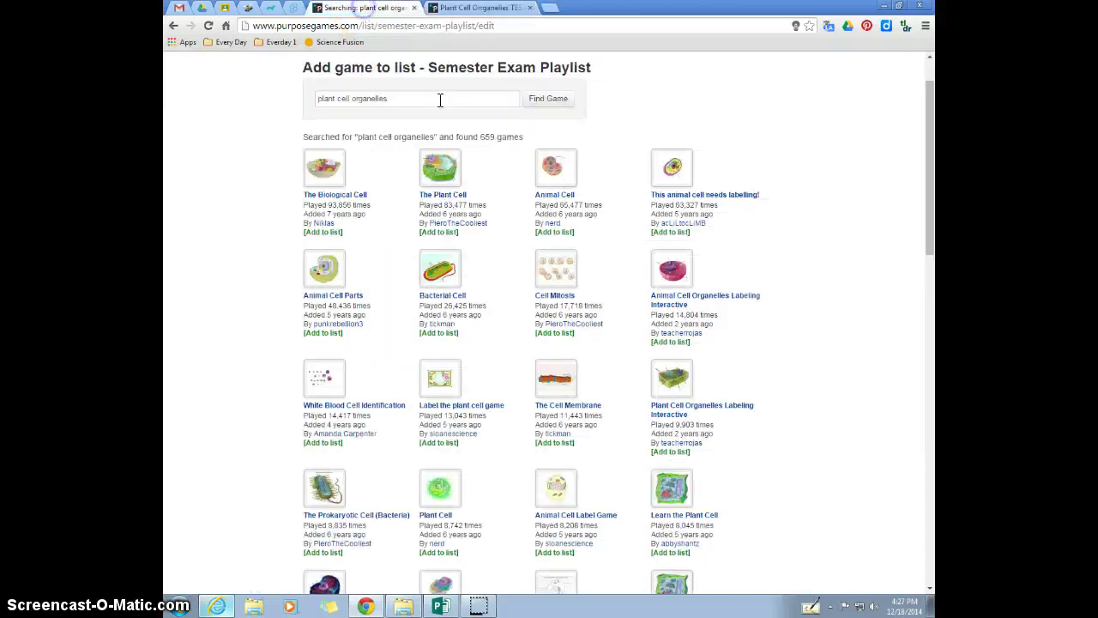
left_click(393, 97)
left_click_drag(393, 98, 276, 89)
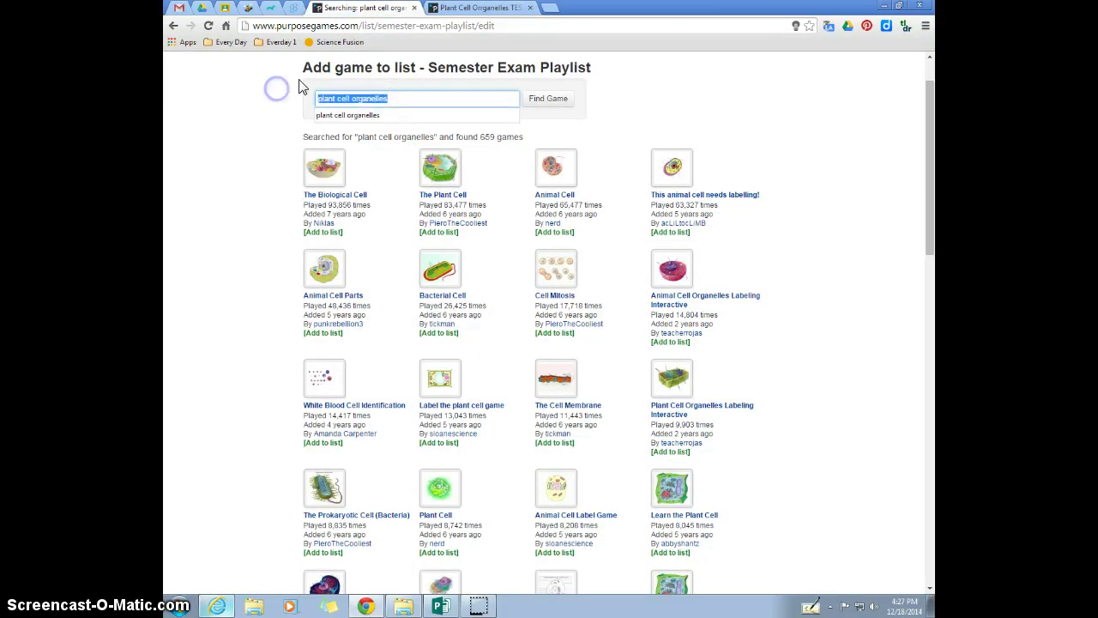
key("BackSpace")
type("\"")
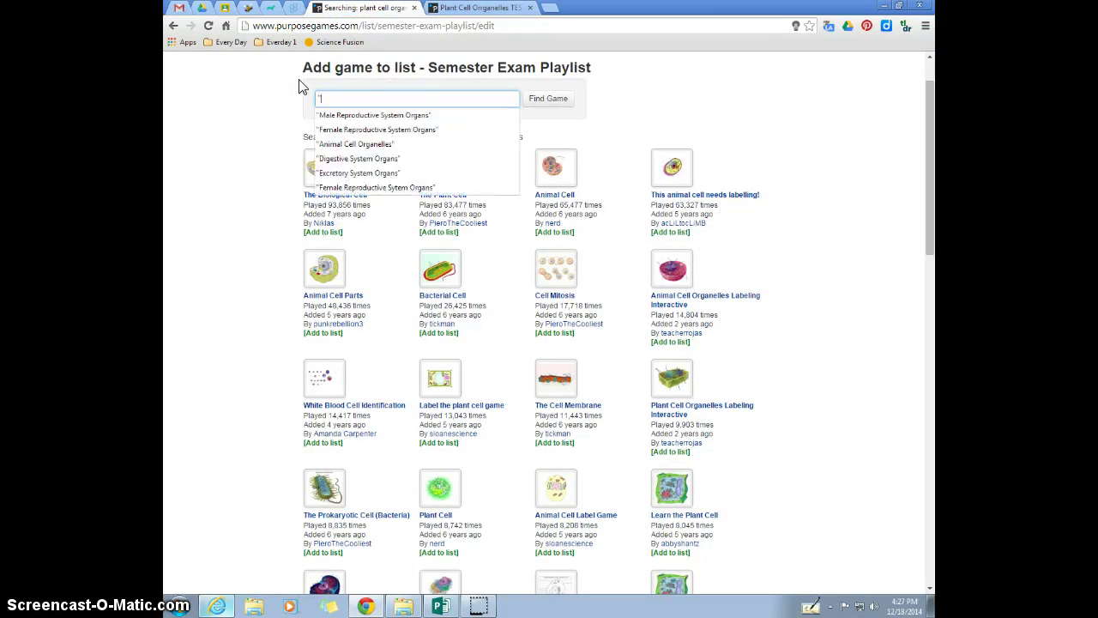
key("ctrl+v")
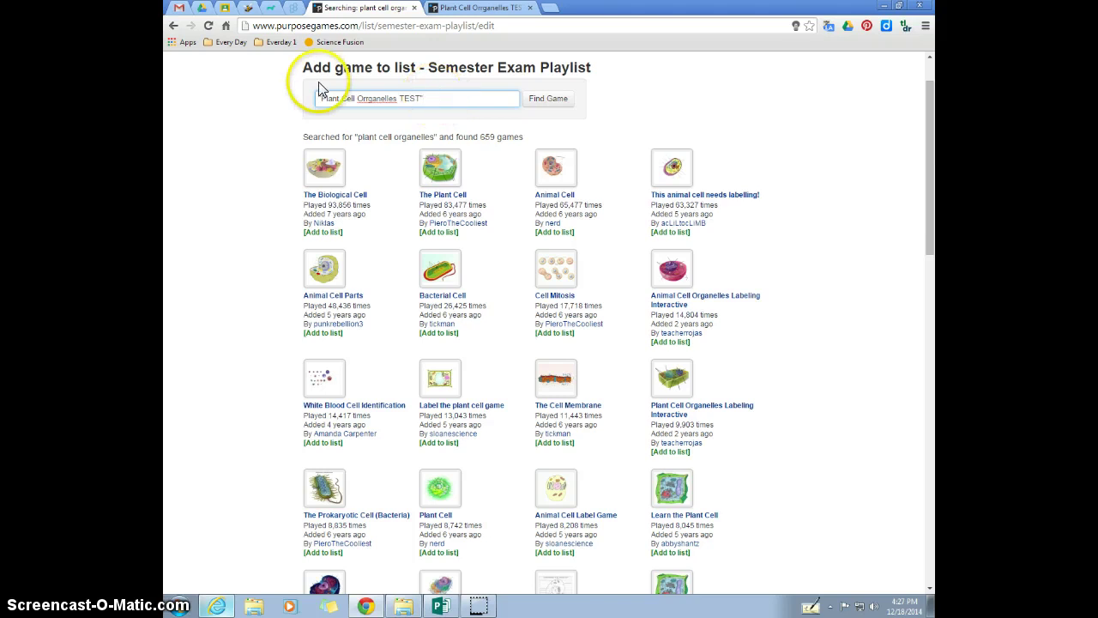
left_click(552, 99)
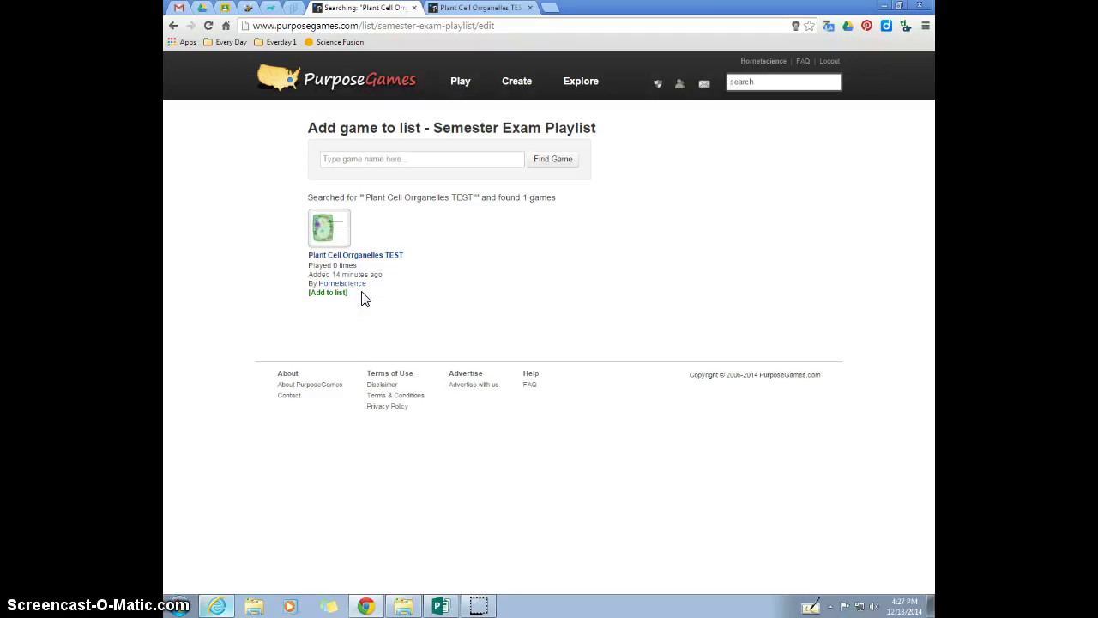
left_click(325, 293)
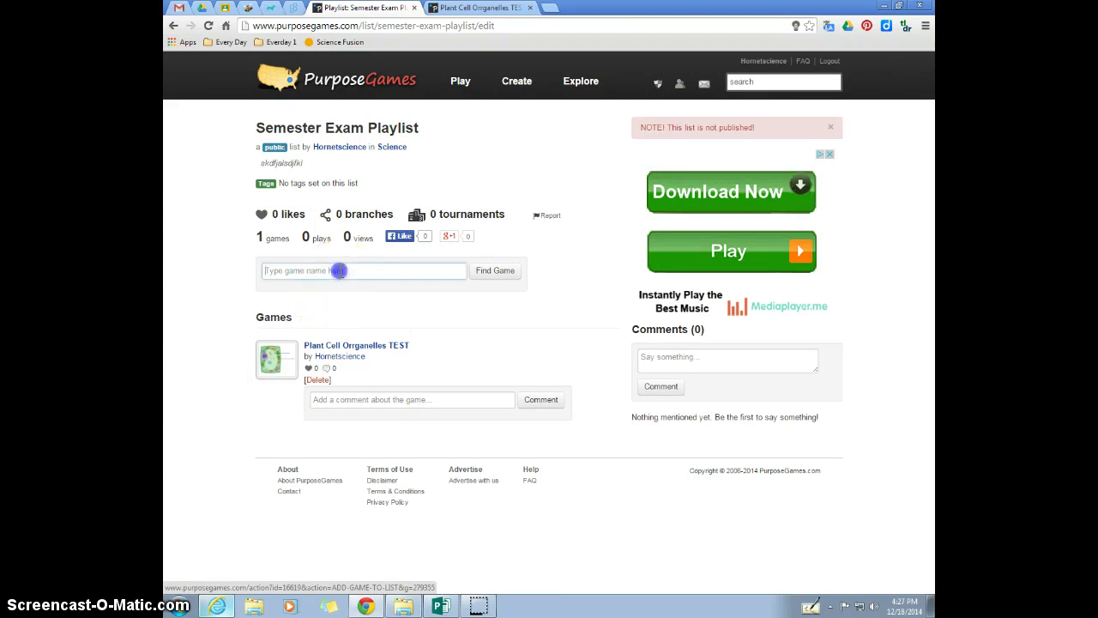
left_click(477, 8)
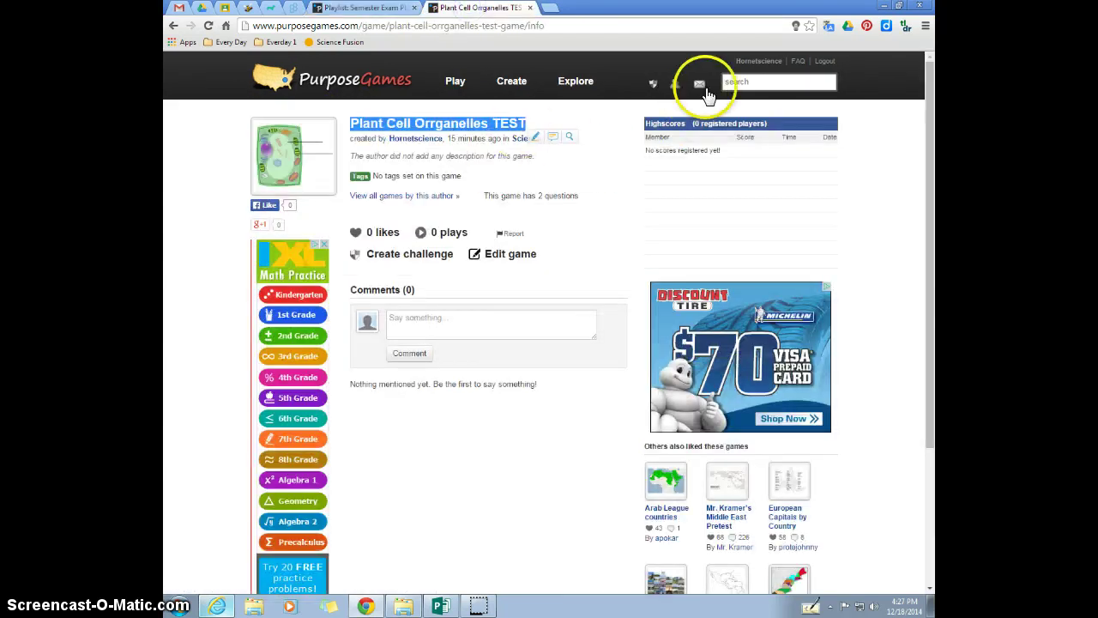
- From your games list, copy the 'Animal Cell Organelle Functions' game title
left_click(174, 25)
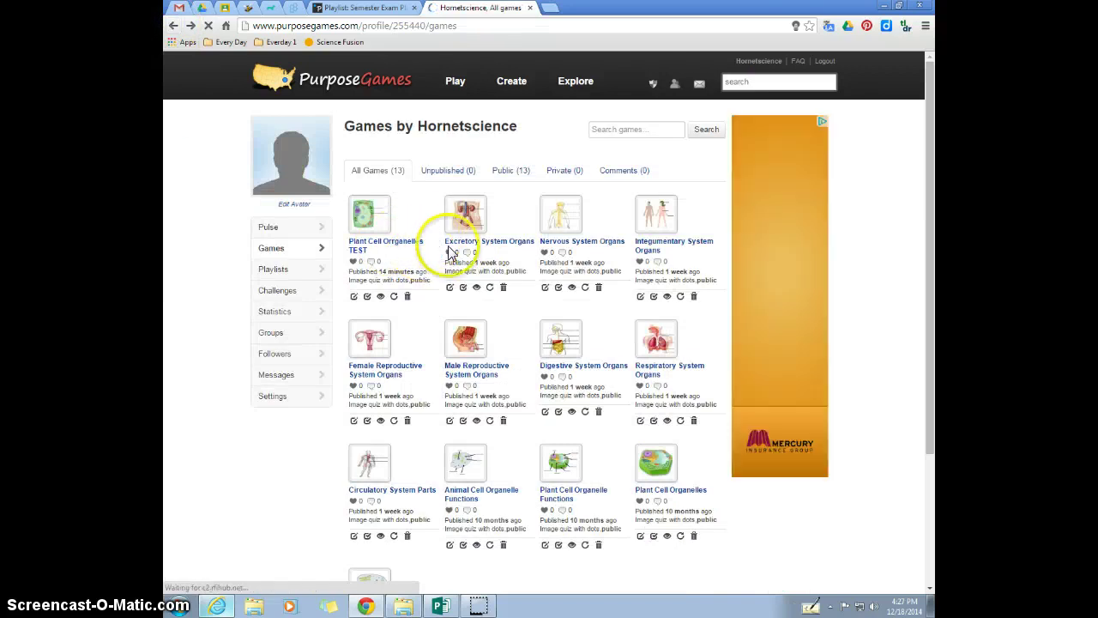
scroll(480, 274, "down", 1)
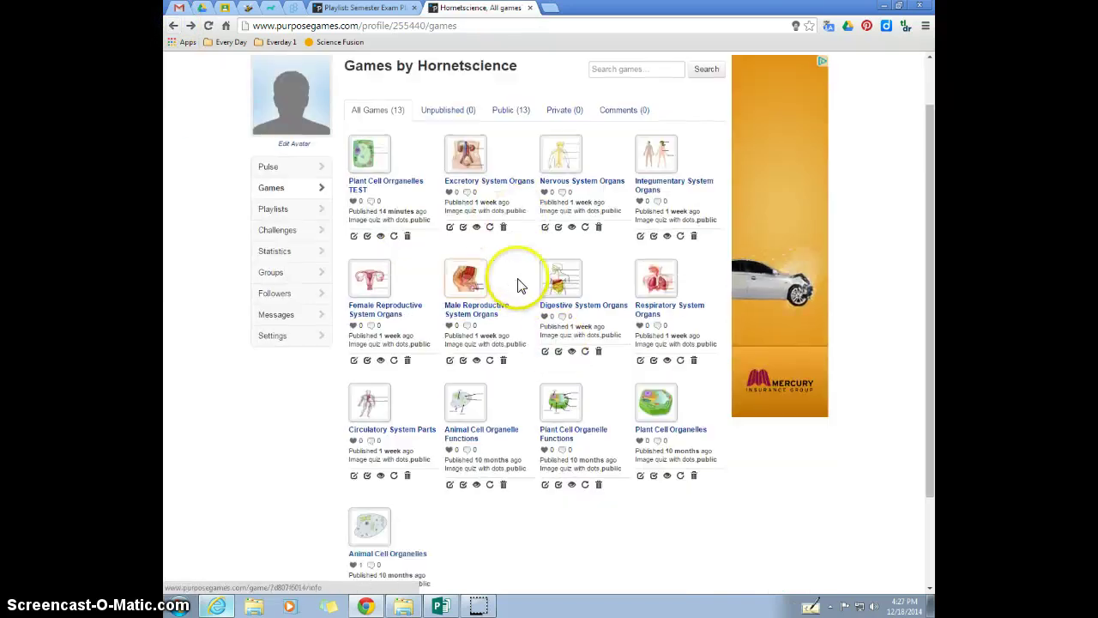
left_click(458, 434)
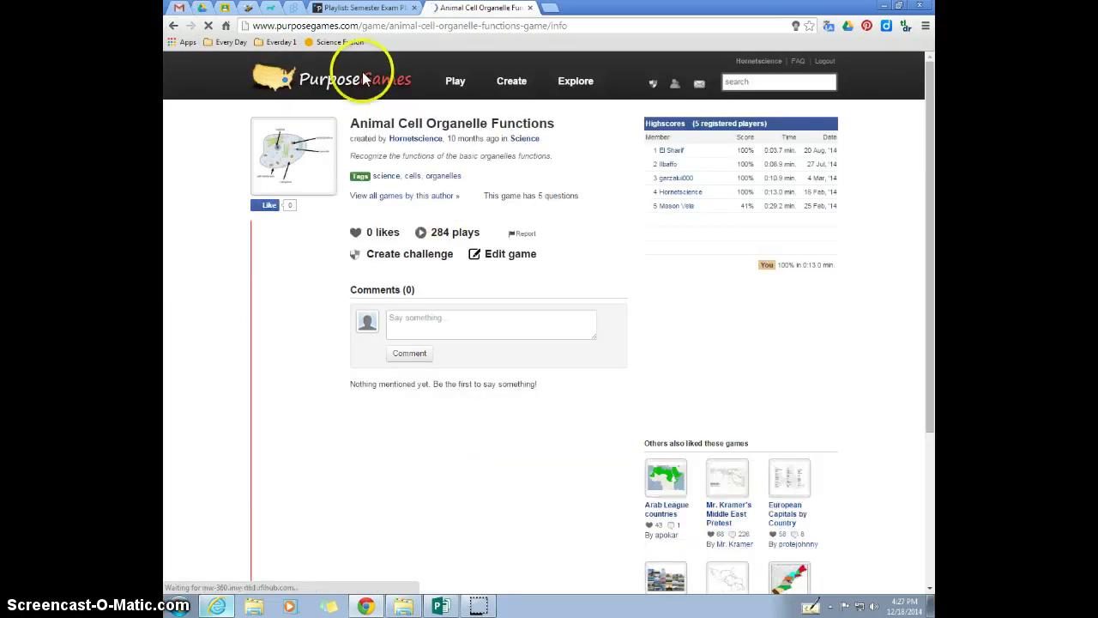
left_click_drag(354, 122, 553, 122)
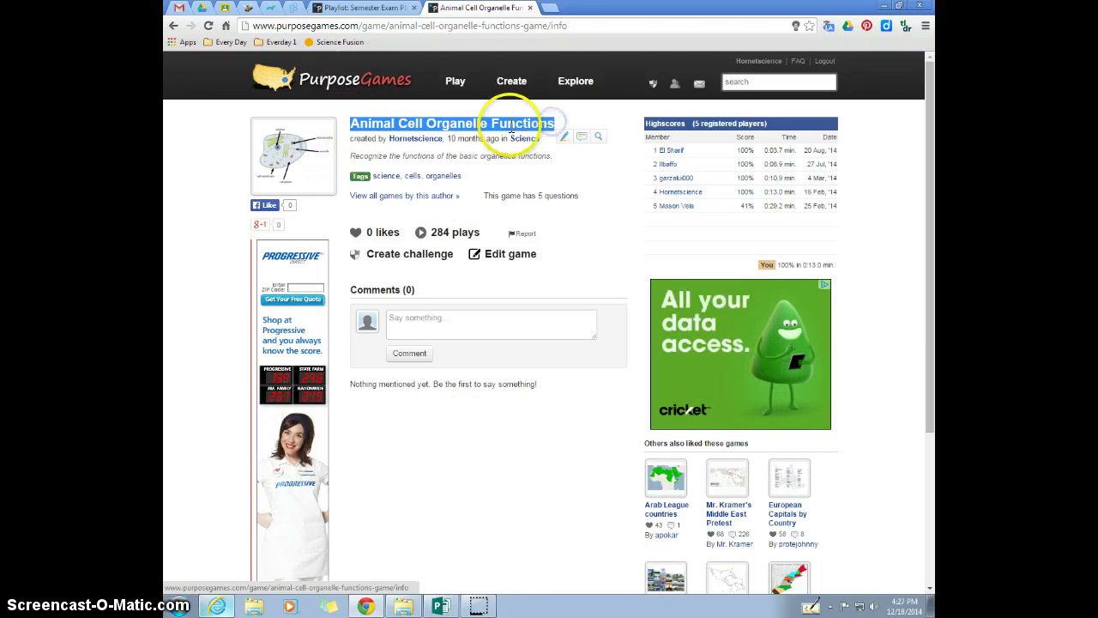
right_click(525, 127)
left_click(542, 137)
- Paste 'Animal Cell Organelle Functions' into the playlist's game search and add that game
left_click(397, 16)
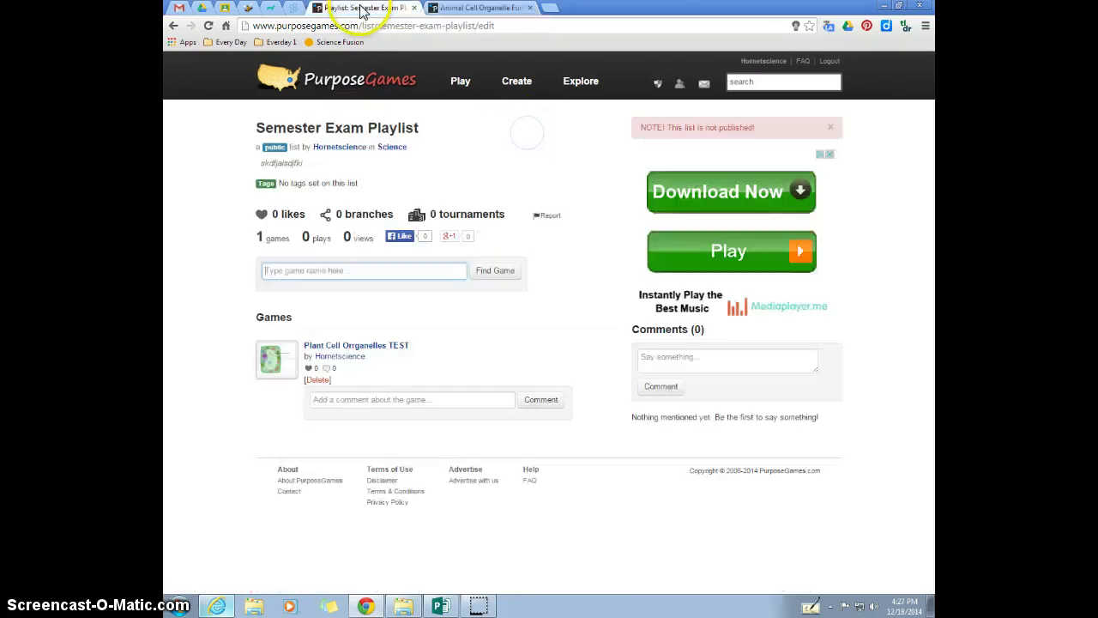
left_click(367, 268)
right_click(367, 270)
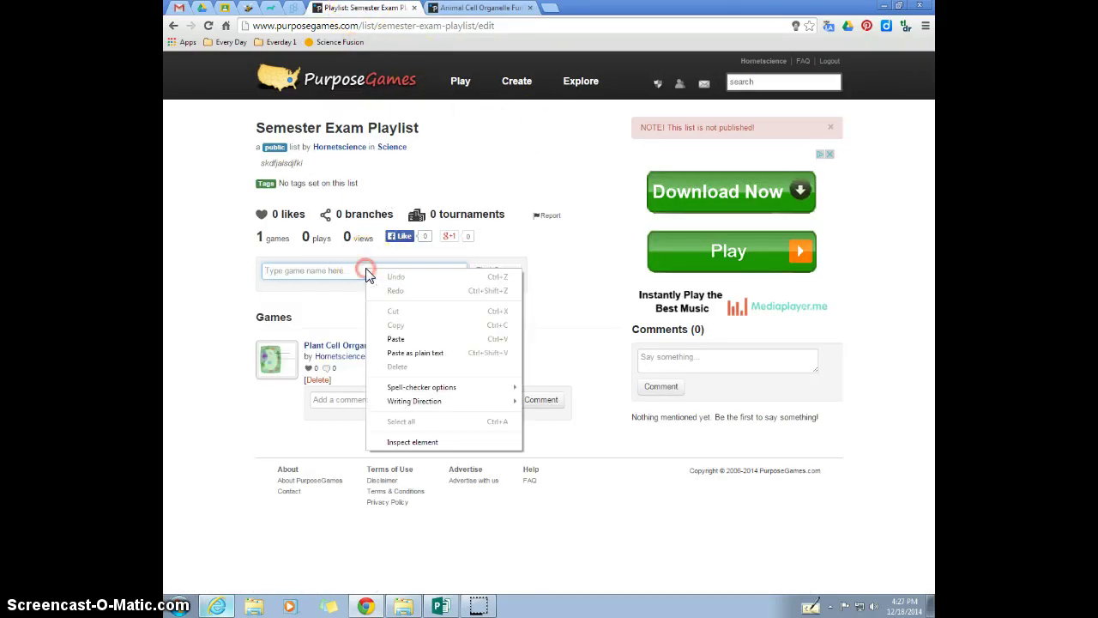
left_click(399, 338)
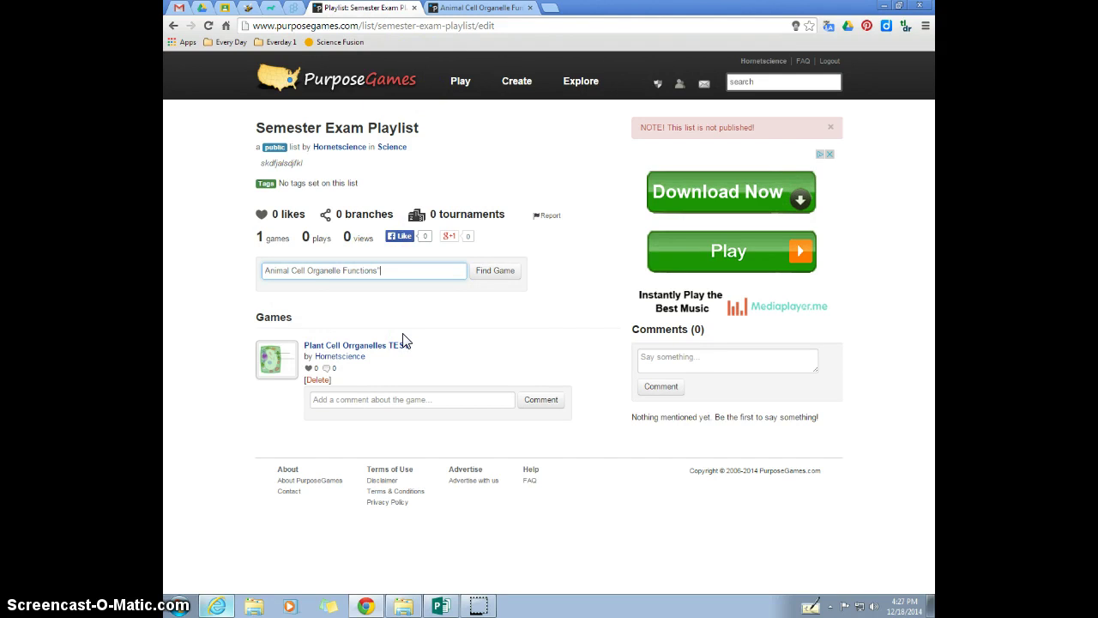
left_click(501, 272)
left_click(334, 299)
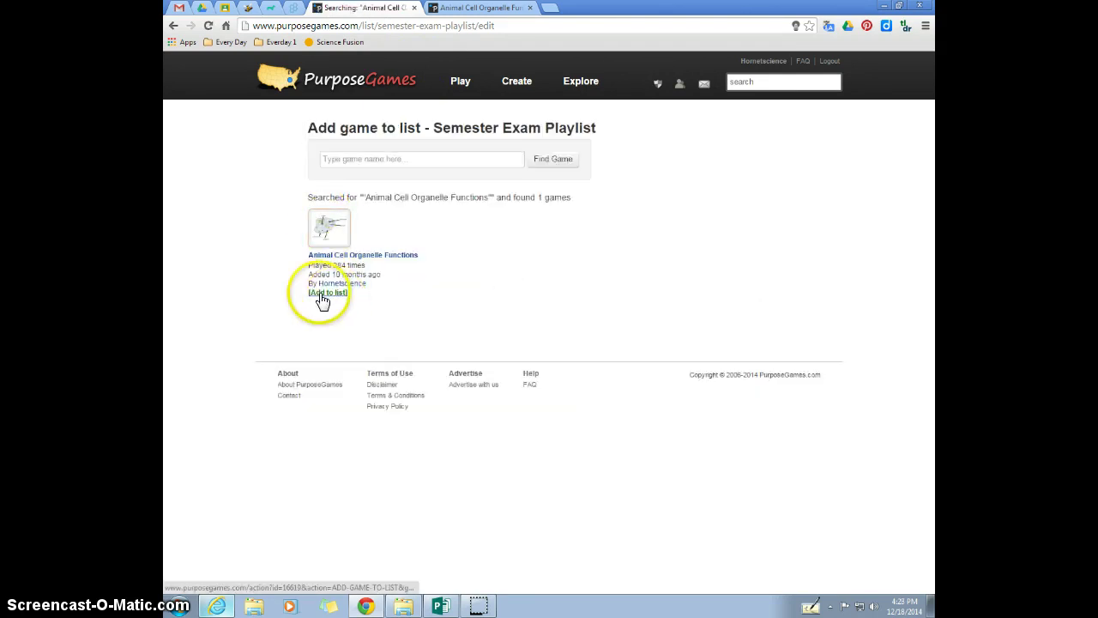
scroll(403, 283, "down", 1)
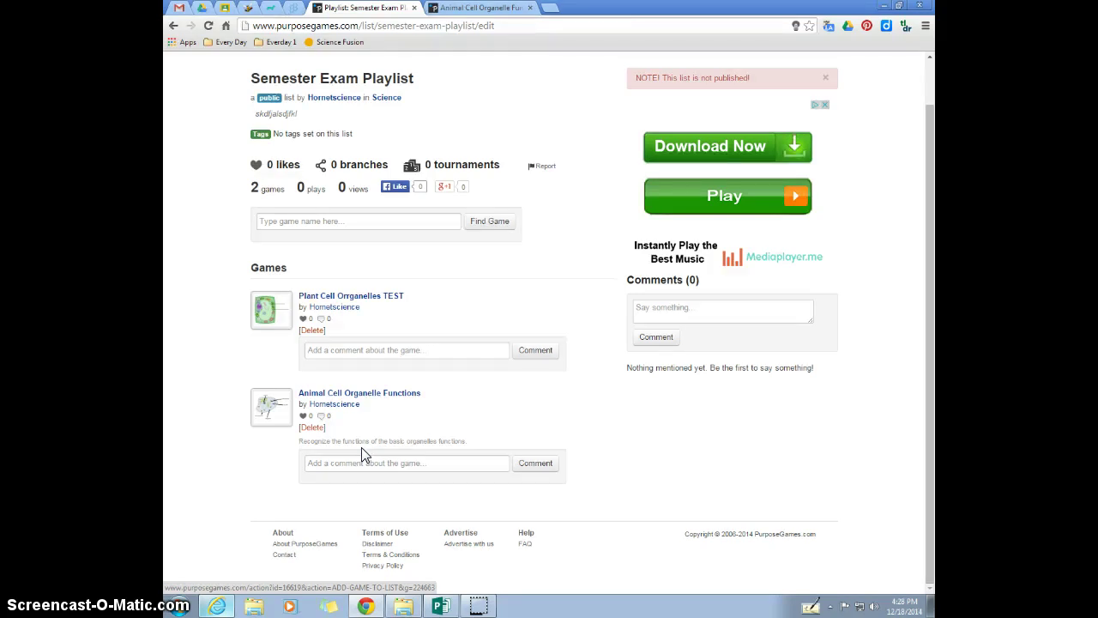
- Open your profile's All playlists page and choose Publish under the two-game Semester Exam Playlist
scroll(386, 257, "up", 1)
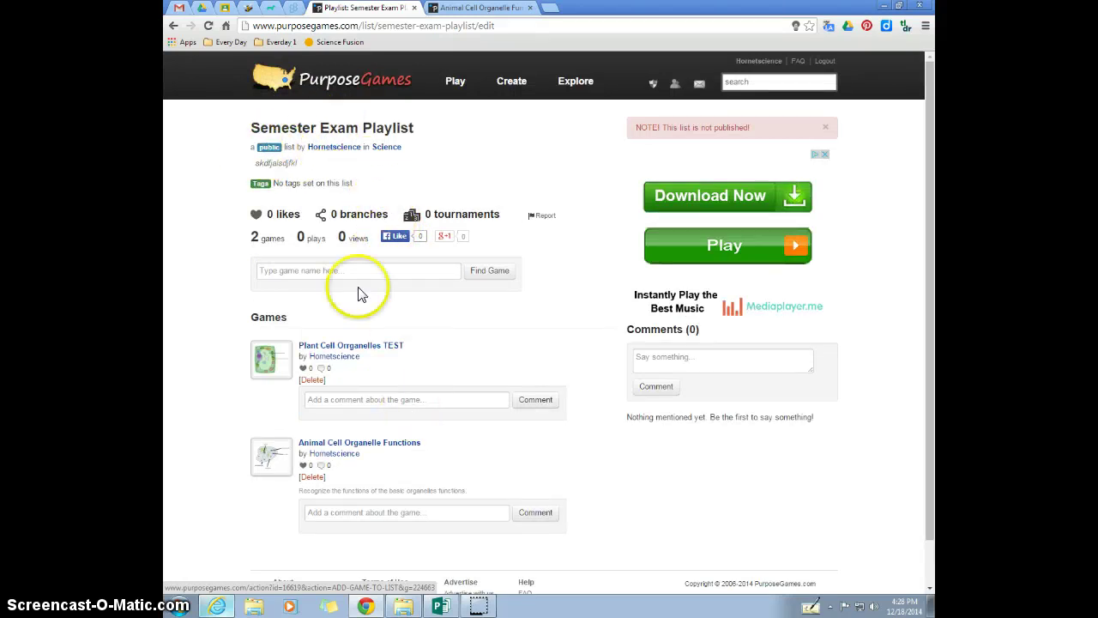
scroll(422, 452, "down", 1)
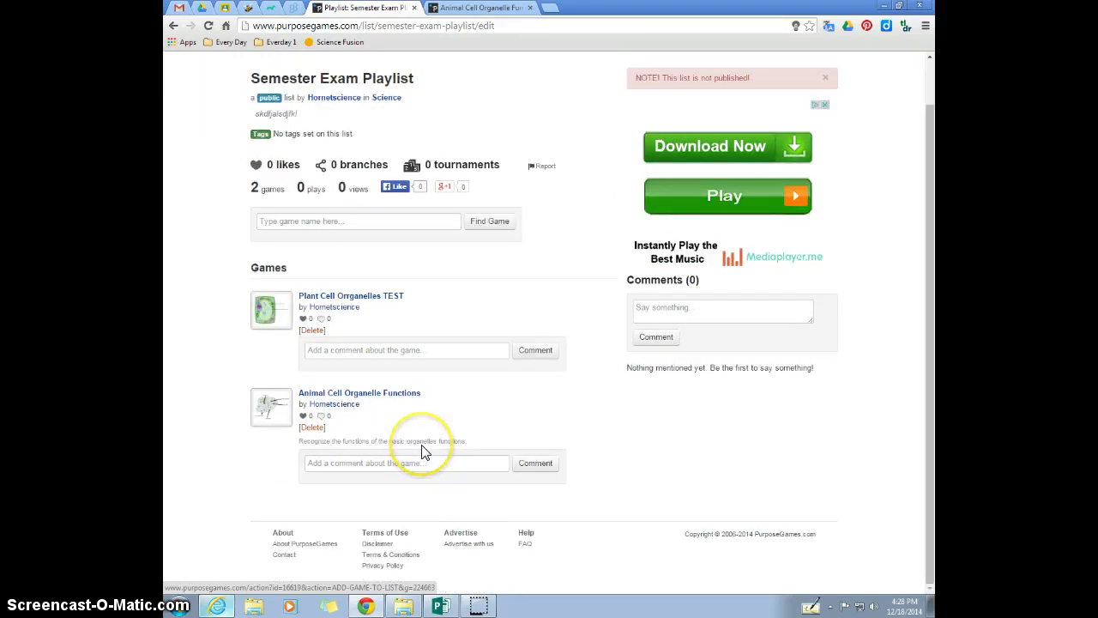
scroll(421, 437, "up", 1)
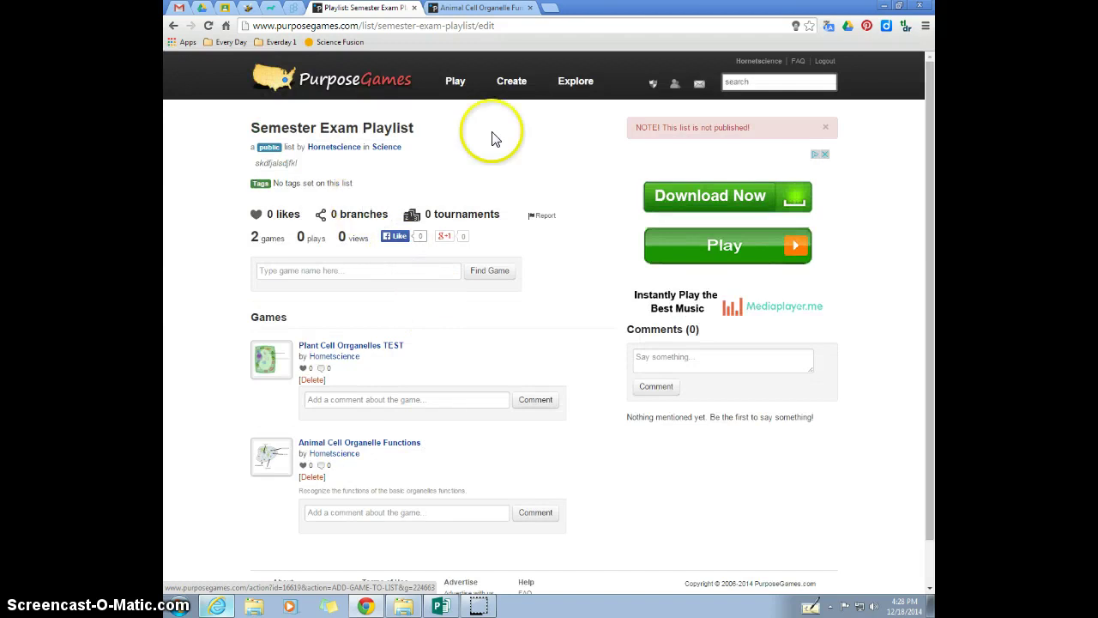
left_click(759, 63)
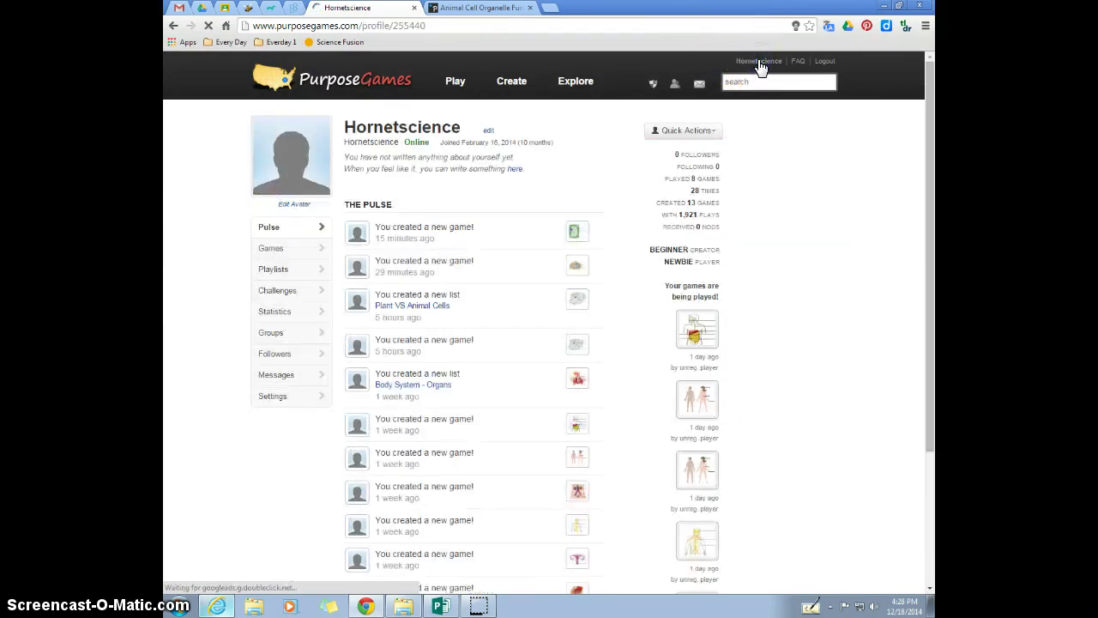
left_click(271, 273)
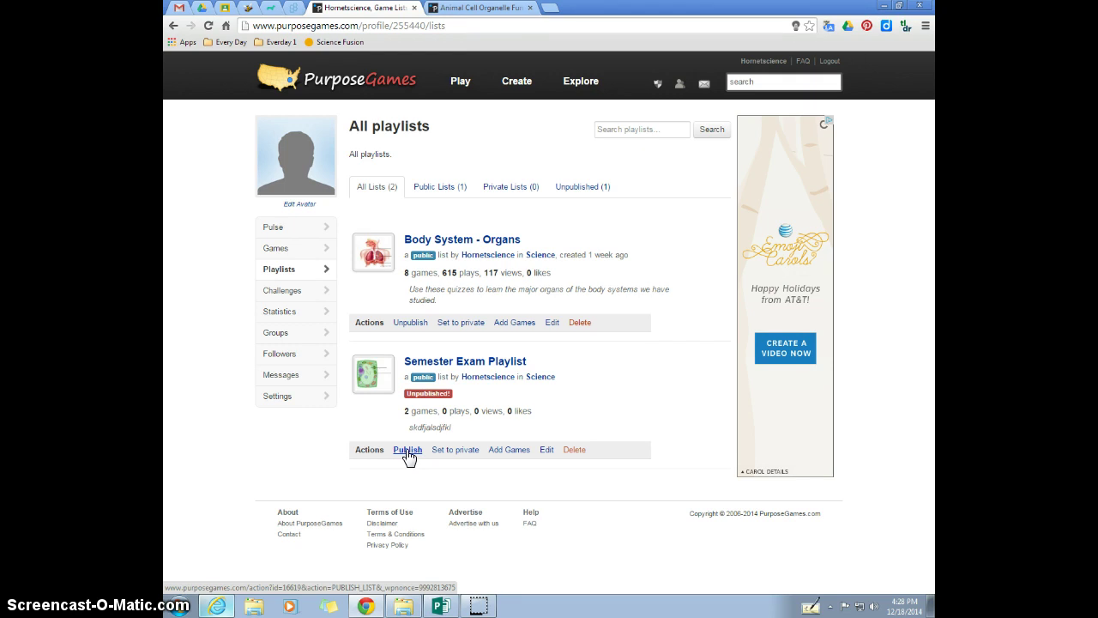
left_click(407, 452)
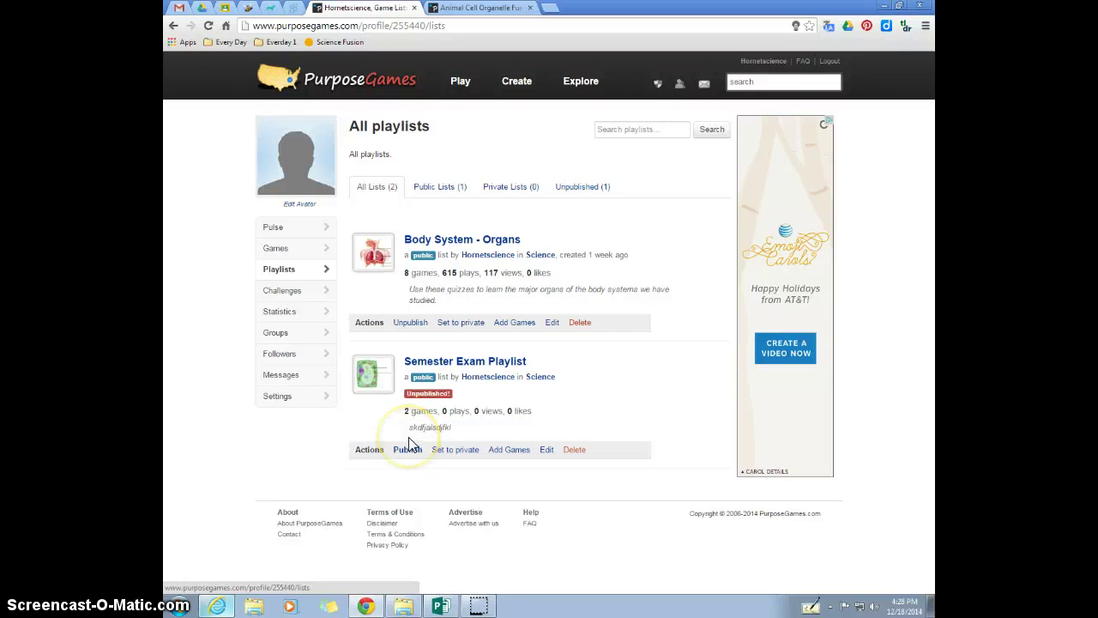